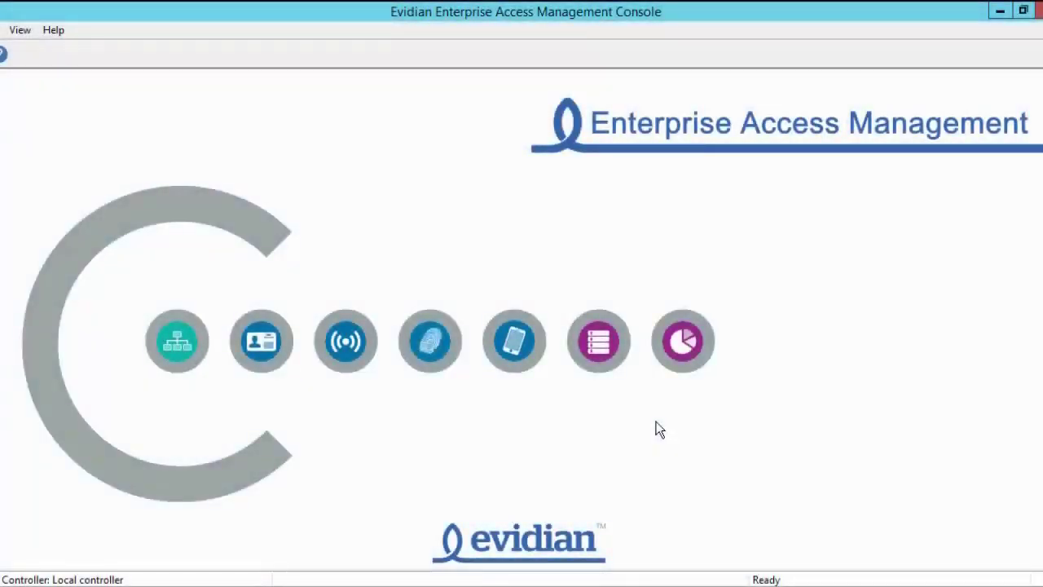
Open the domain Configuration's Authentication tab from Account and access rights management.
click(174, 349)
click(13, 26)
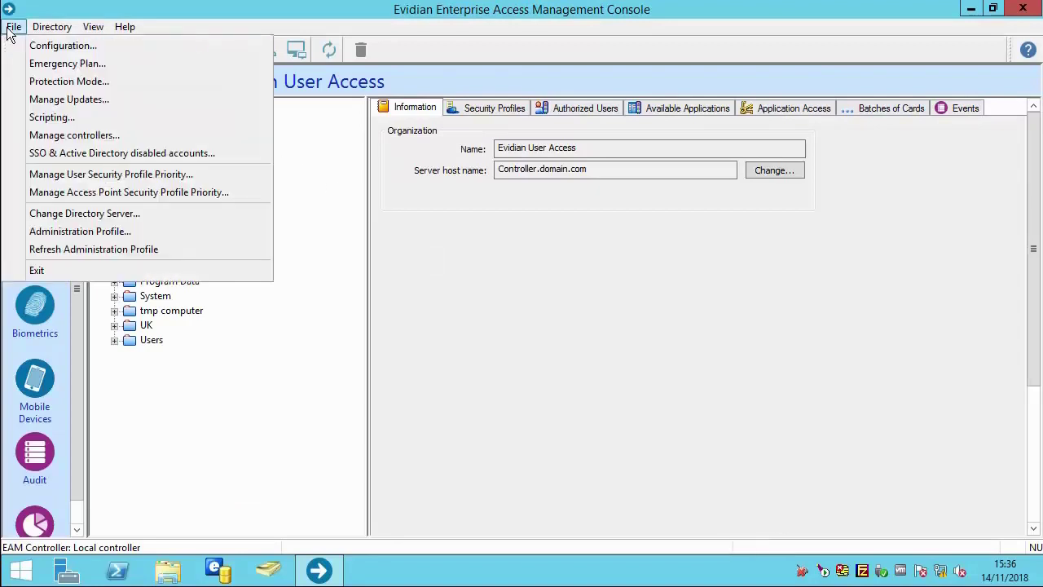
click(36, 46)
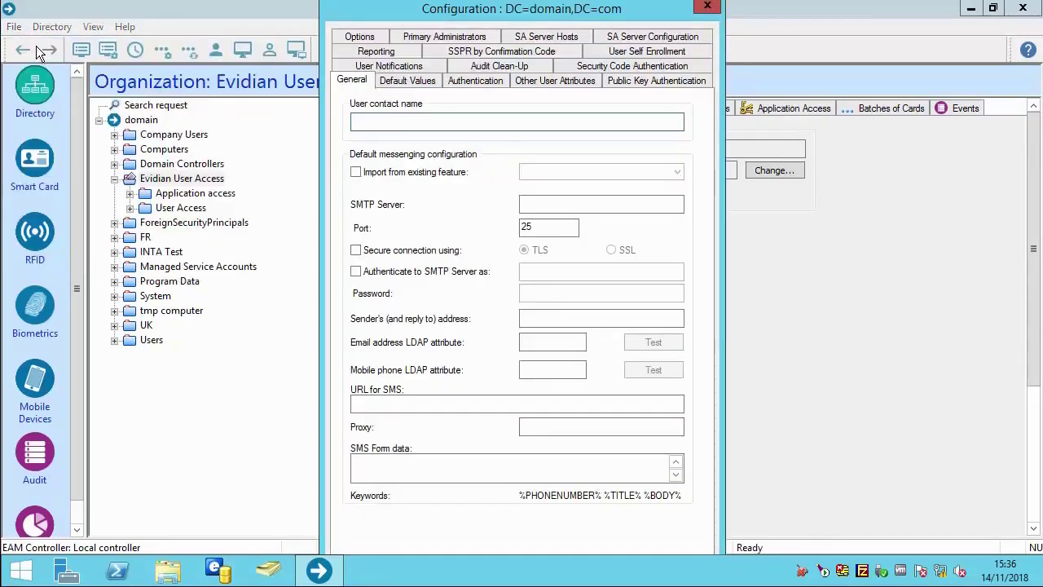
click(469, 84)
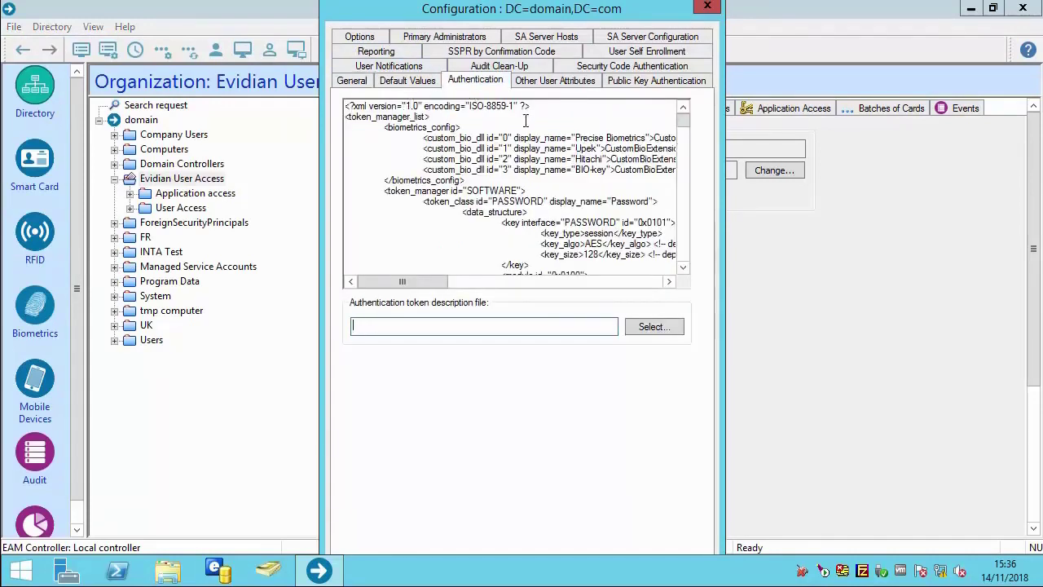
Confirm the RFIDPCSC token definition has use_pin set to yes, then close the configuration.
drag(407, 282, 432, 282)
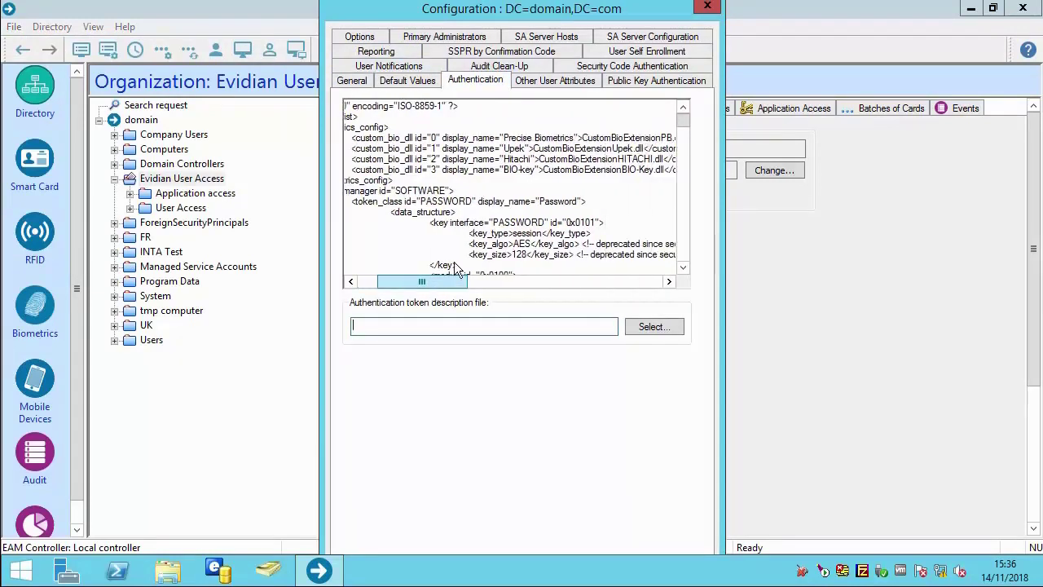
scroll(683, 264, down, 6)
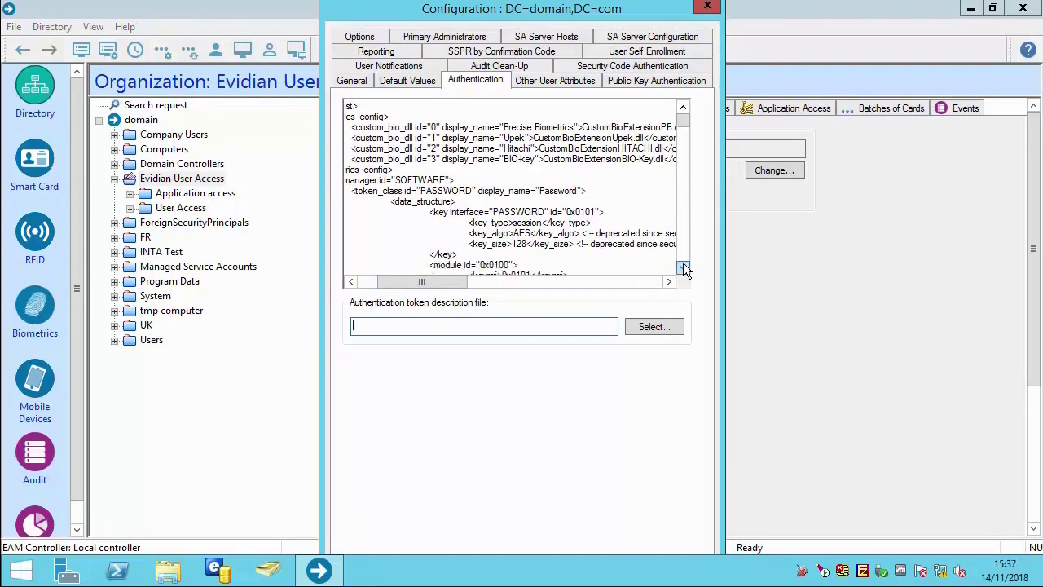
scroll(683, 263, down, 3)
scroll(683, 266, down, 6)
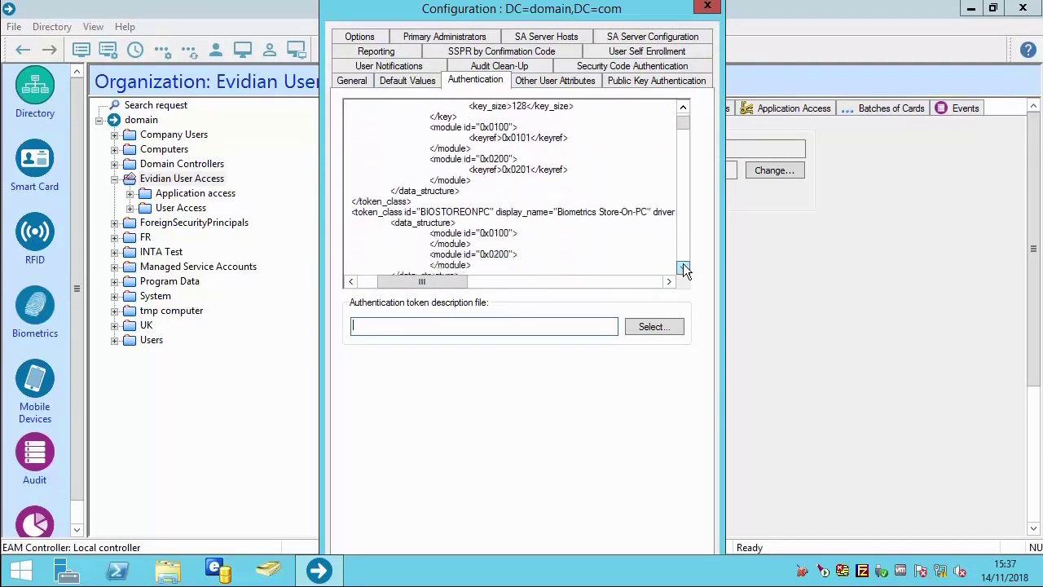
scroll(683, 266, down, 4)
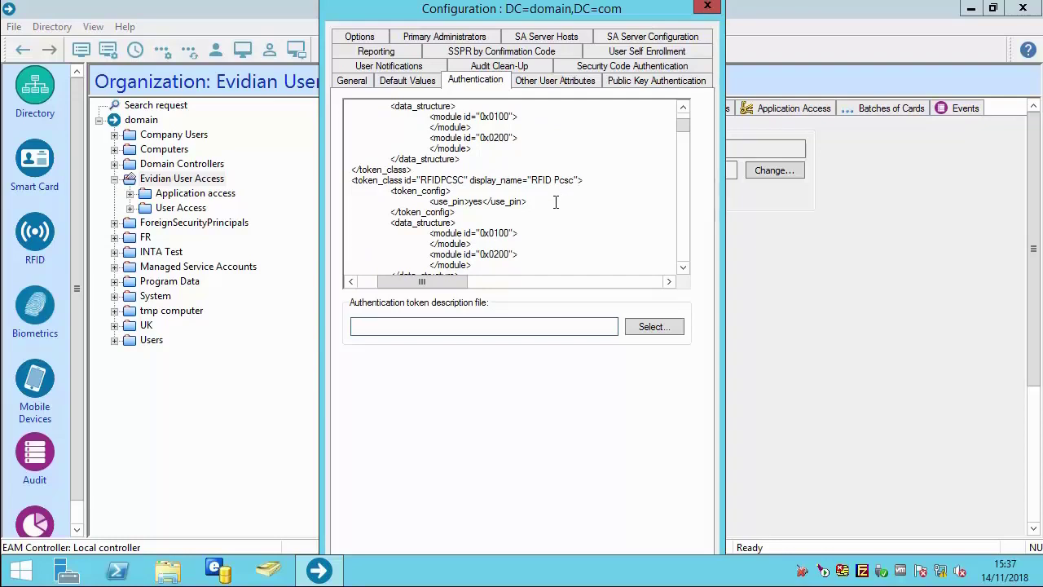
click(706, 8)
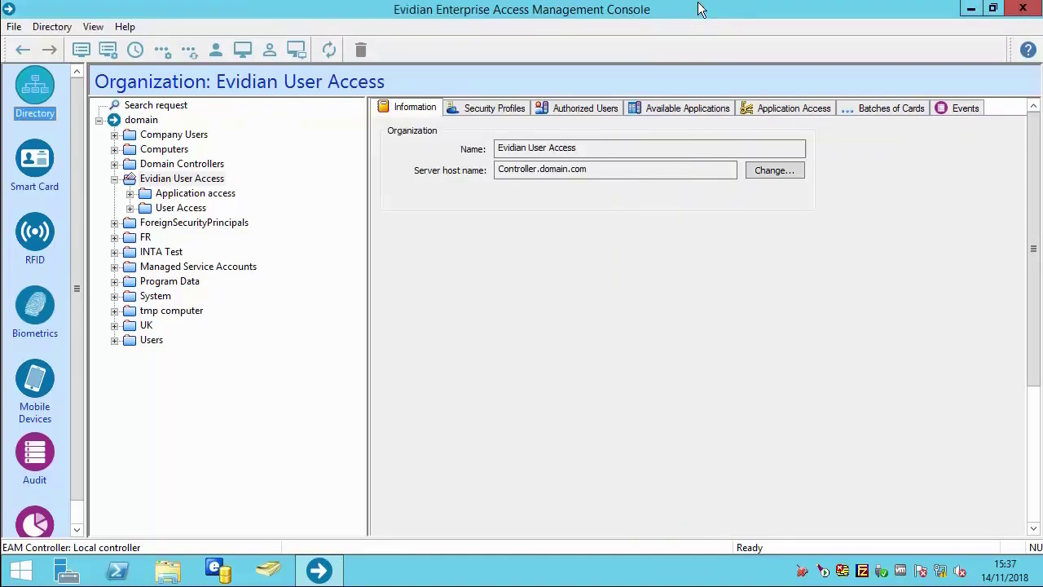
Review RFID Pcsc smart card Config-11: 4-digit PIN format, personalization and PIN renewal settings.
click(132, 209)
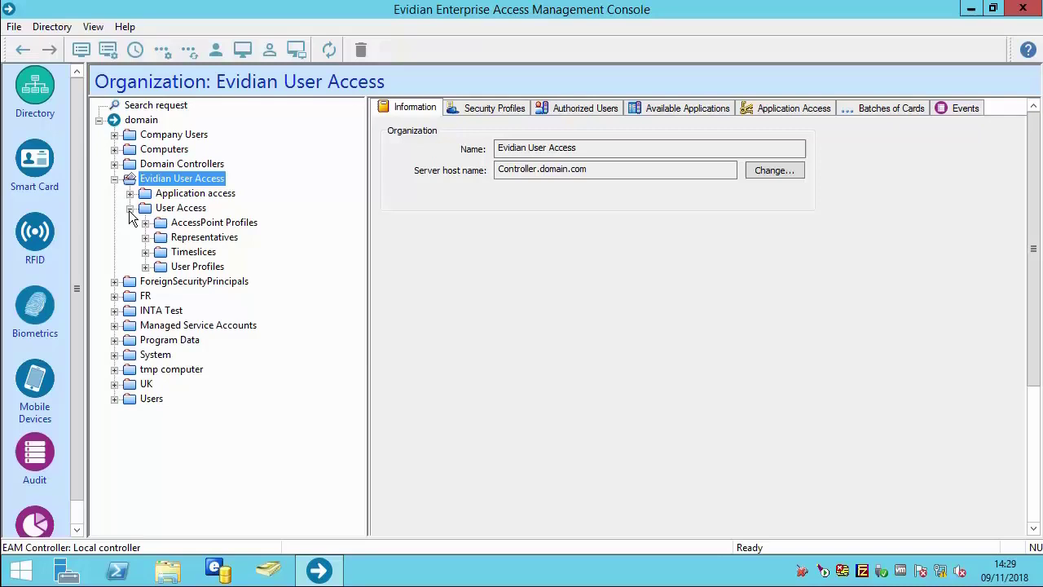
click(33, 167)
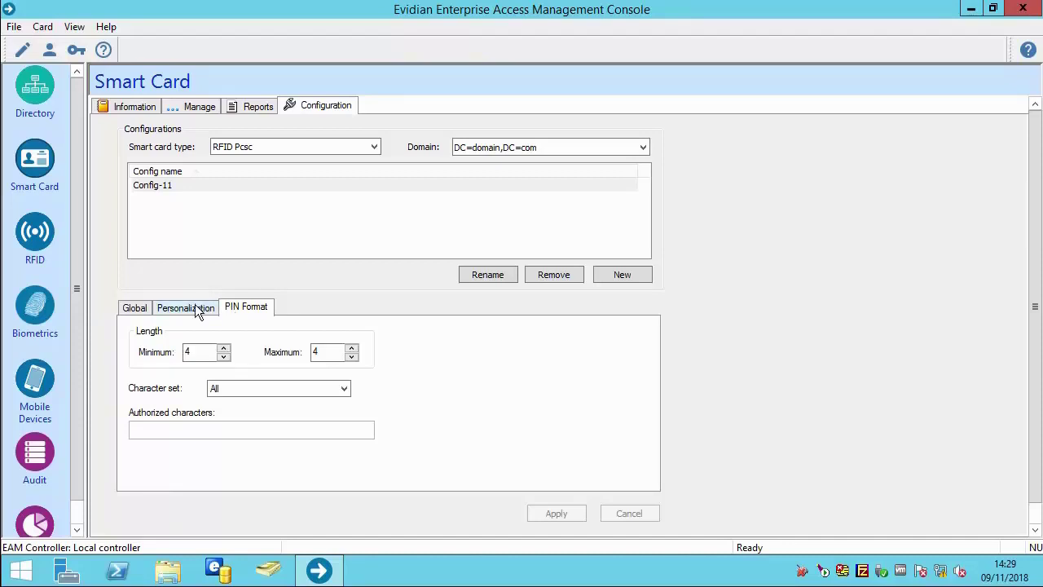
click(193, 310)
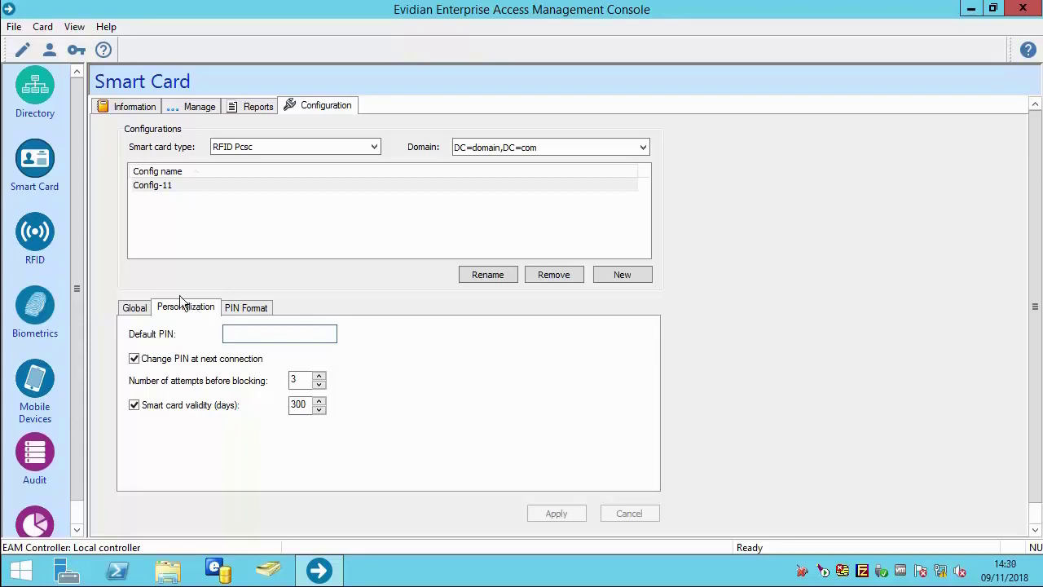
click(134, 308)
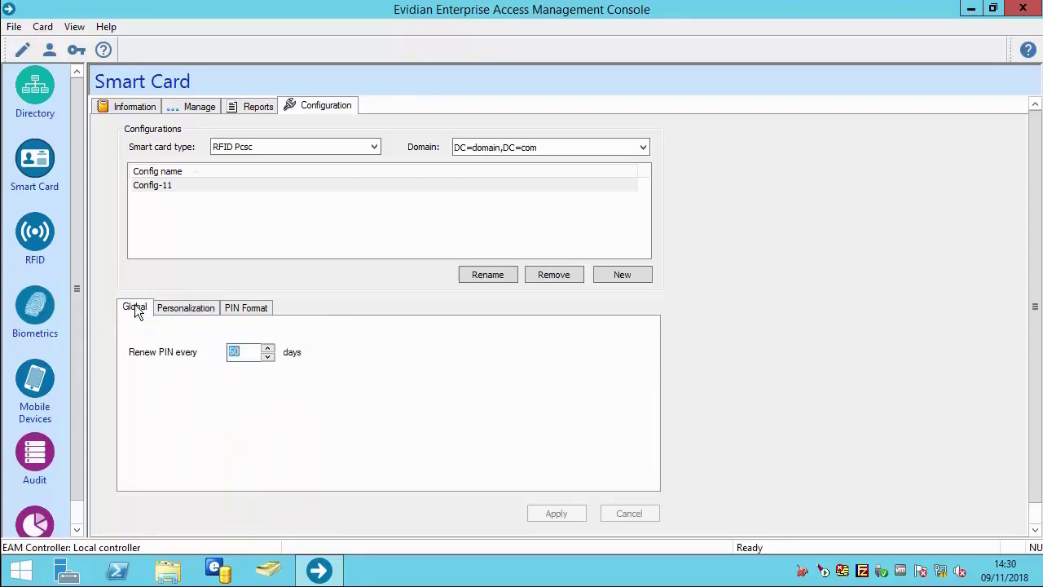
Check that the Default Access Point Security Profile authorizes RFID Pcsc.
click(33, 92)
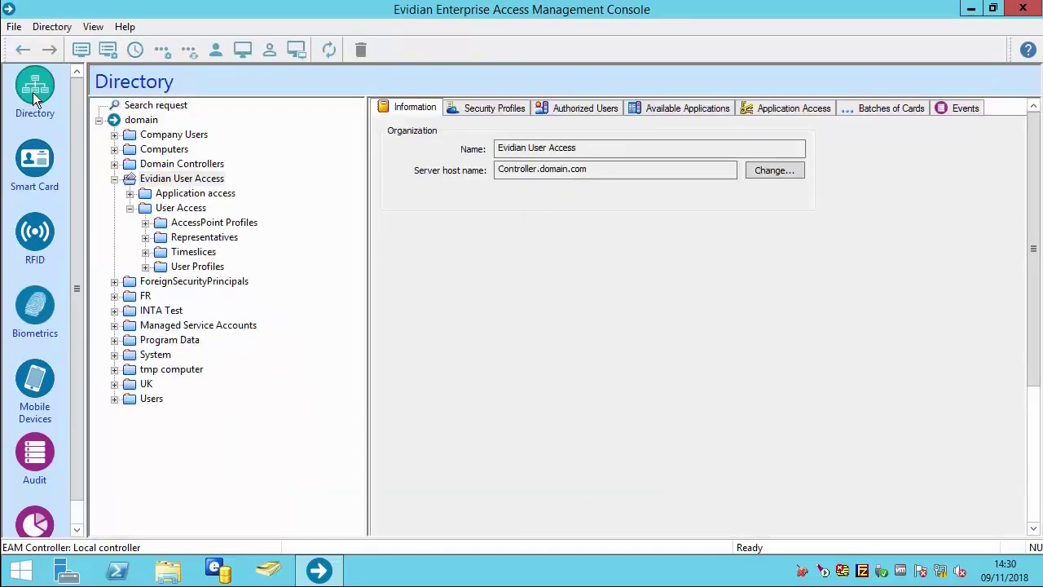
click(145, 222)
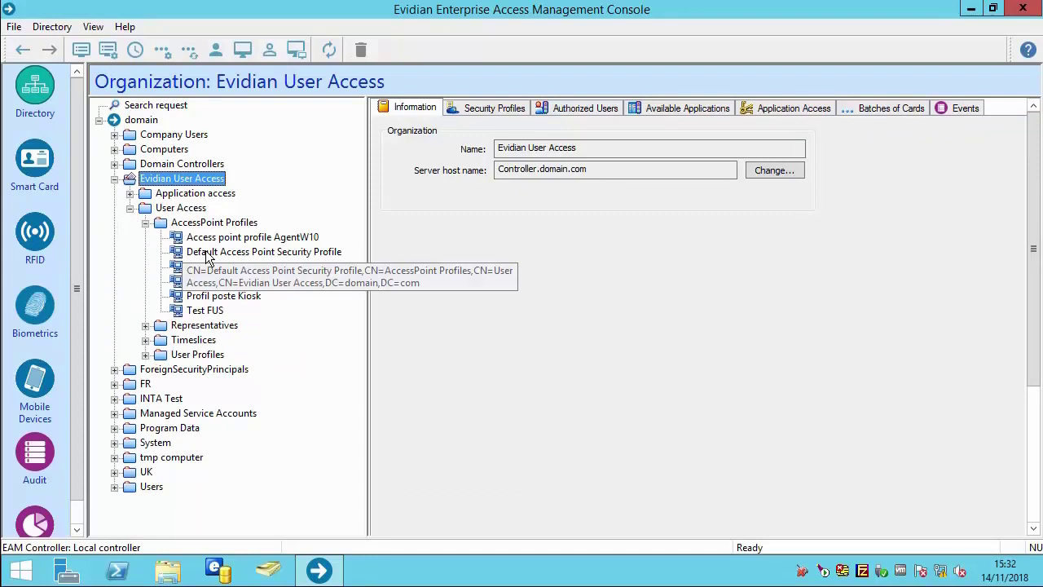
click(181, 251)
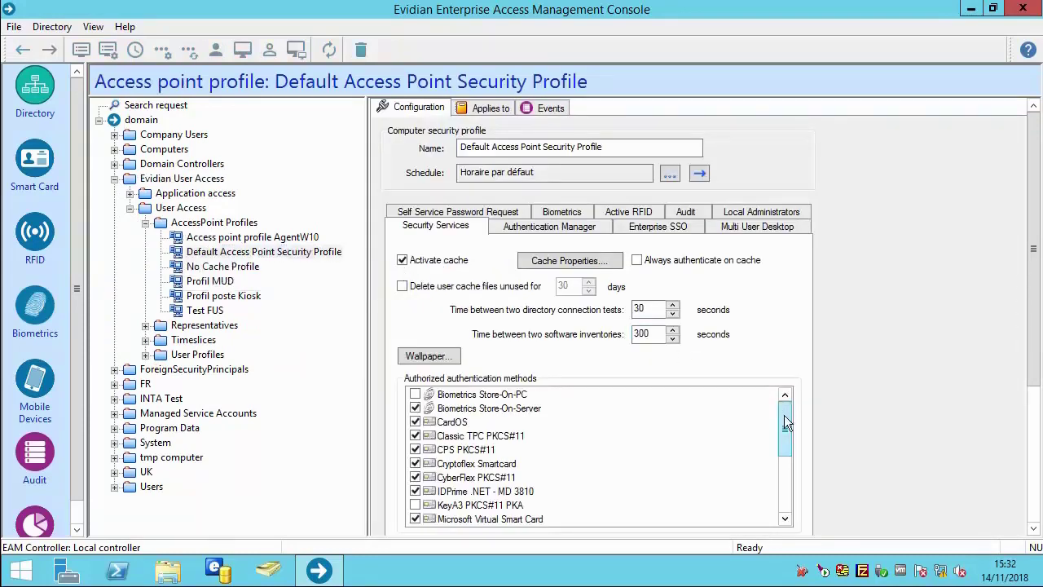
drag(785, 416, 783, 461)
click(459, 490)
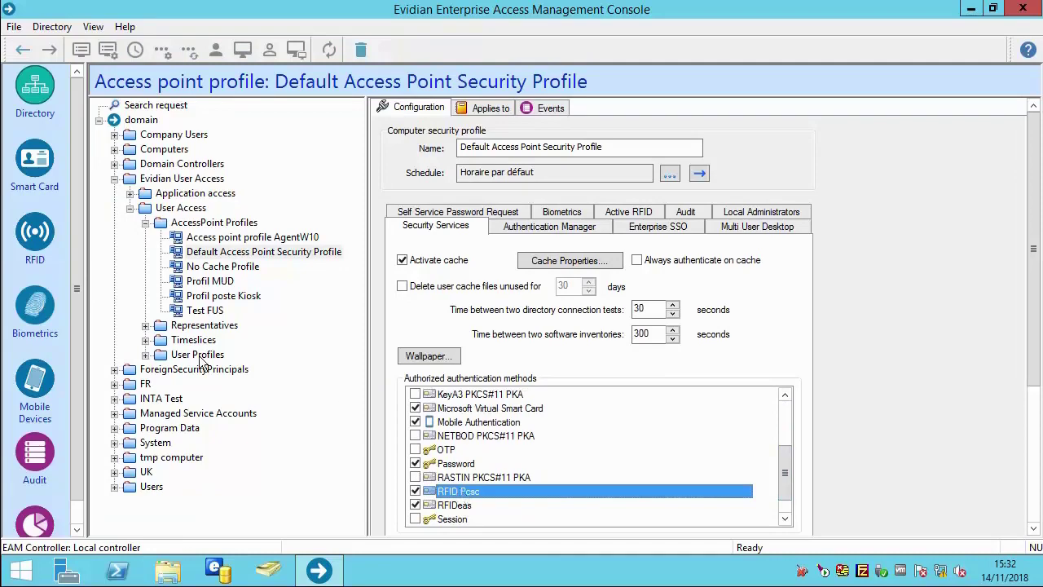
Select RFID Pcsc as an authentication method in the Default User Security Profile.
click(146, 353)
click(210, 355)
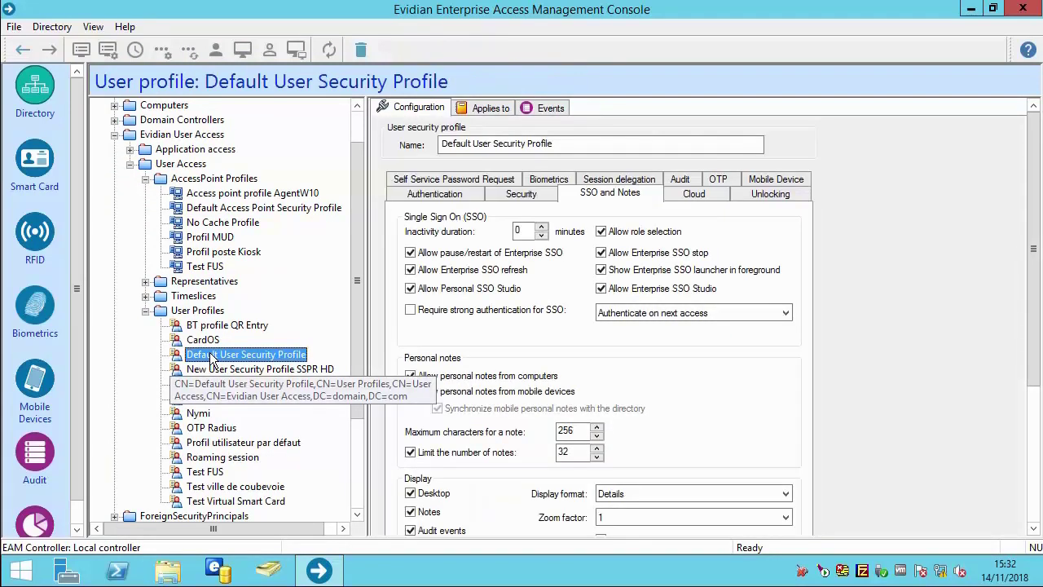
click(404, 197)
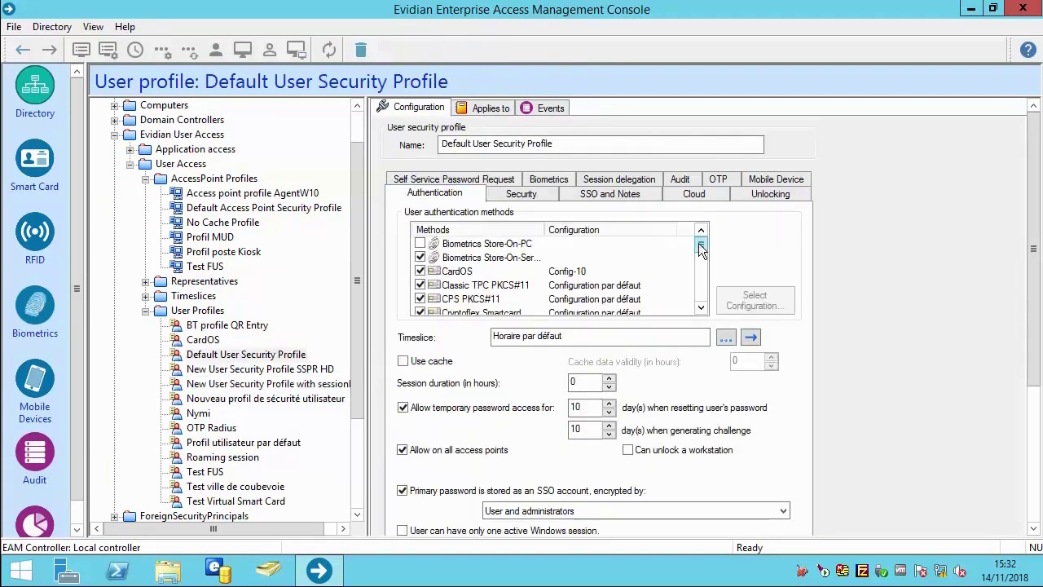
drag(701, 249, 704, 287)
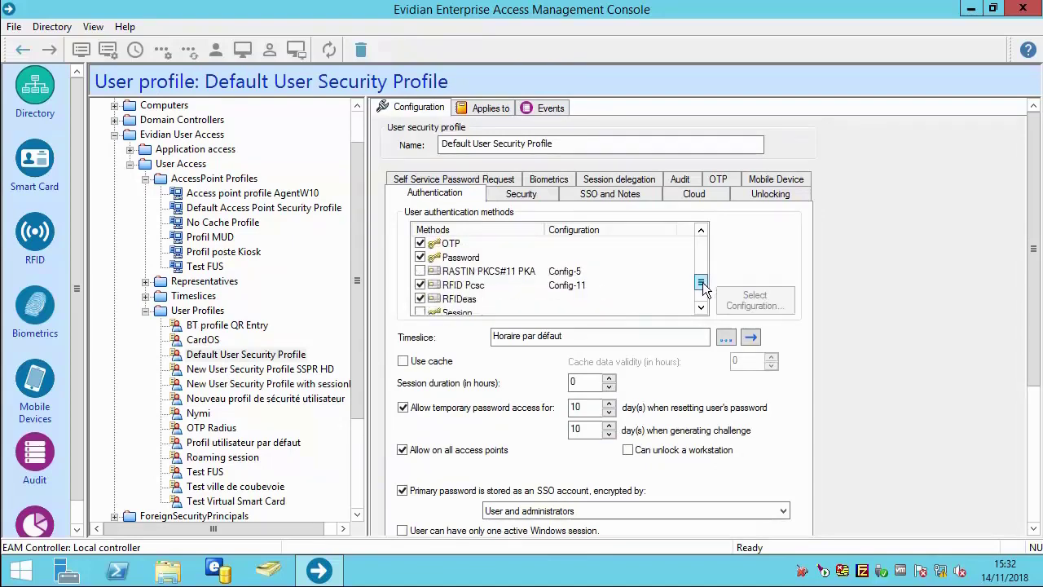
click(469, 285)
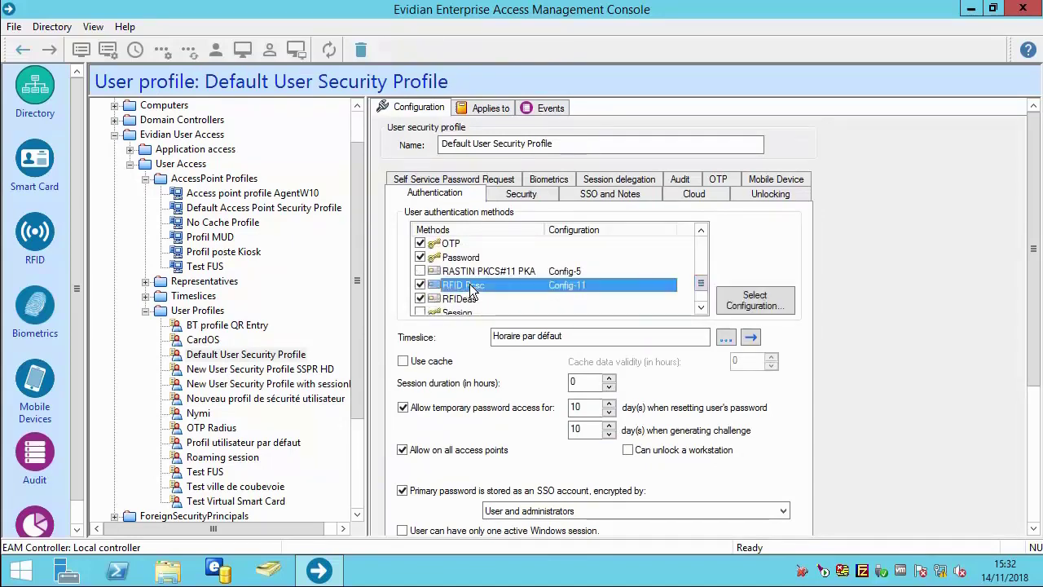
Update access point DESKTOP-KR38MOH so it downloads the current configuration.
click(115, 105)
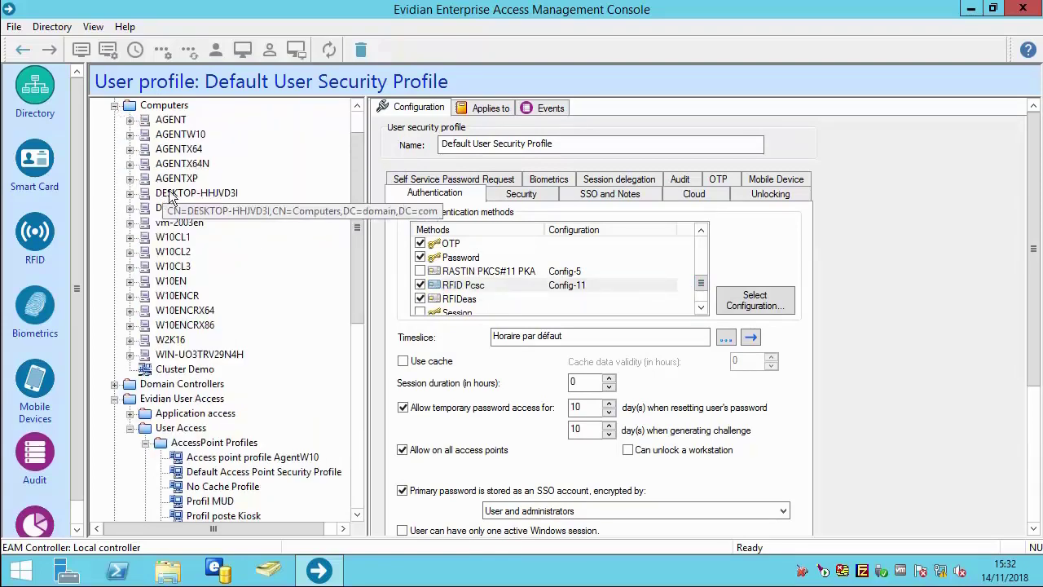
right_click(201, 209)
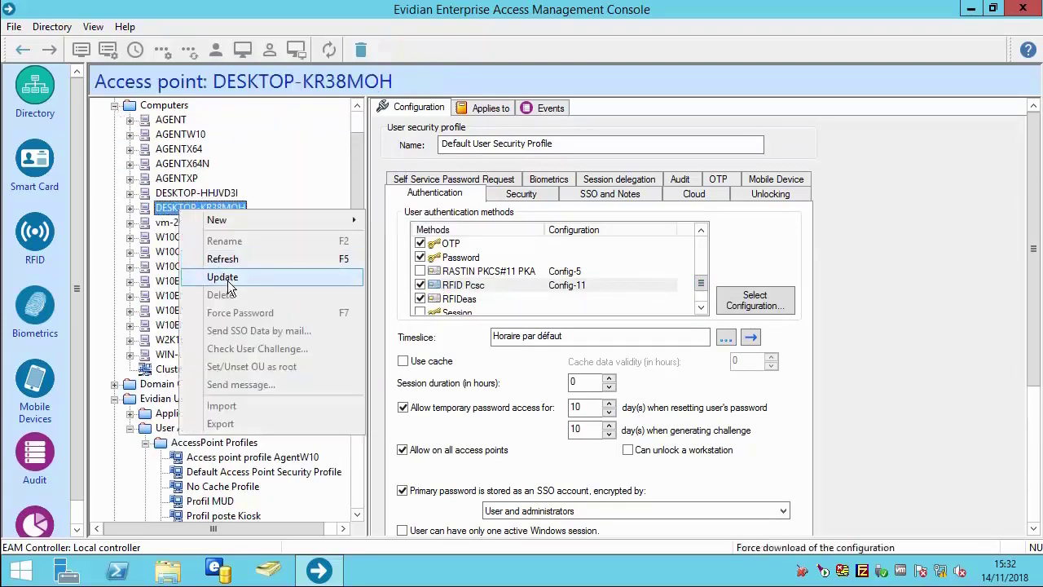
click(227, 280)
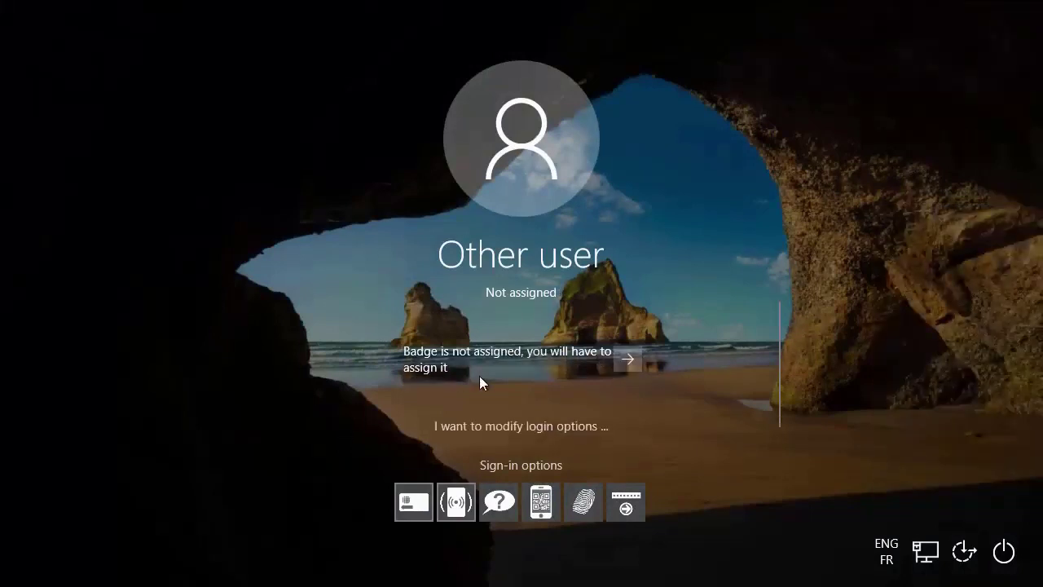
Enroll the unassigned badge with the user's login, password and a new 4-digit PIN, then sign in.
click(626, 359)
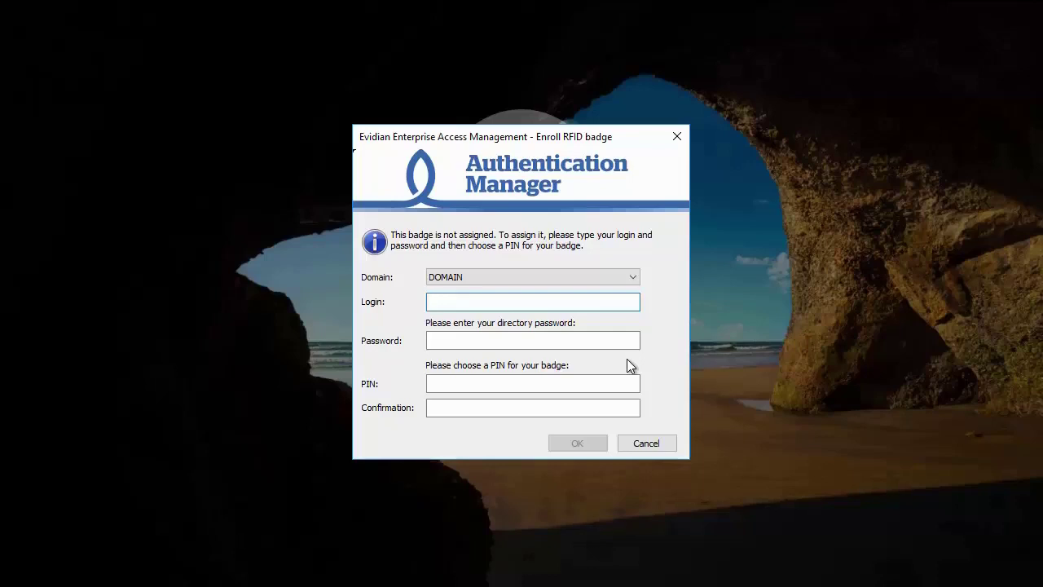
text(tom)
key(Tab)
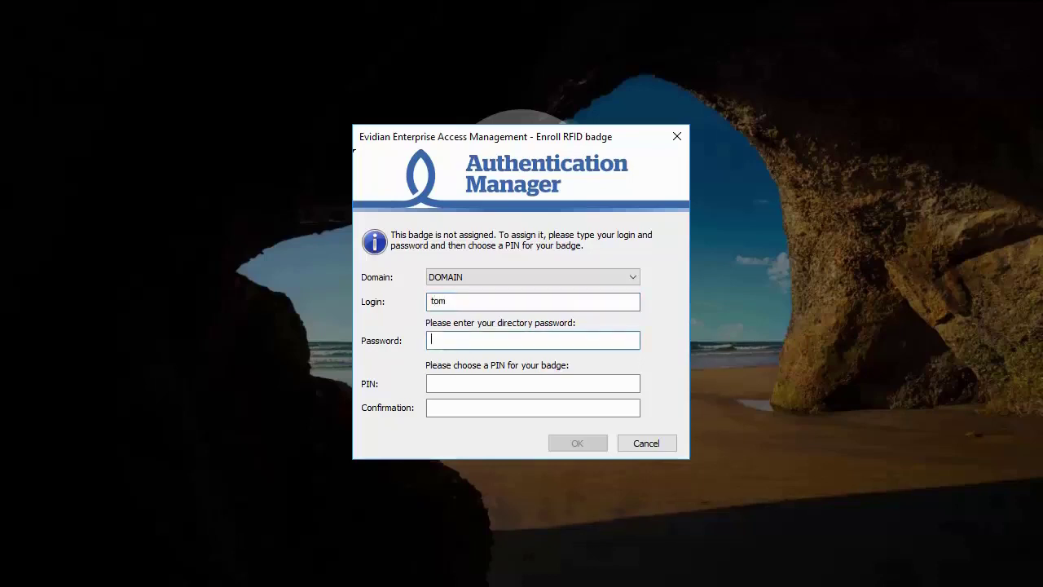
text(********)
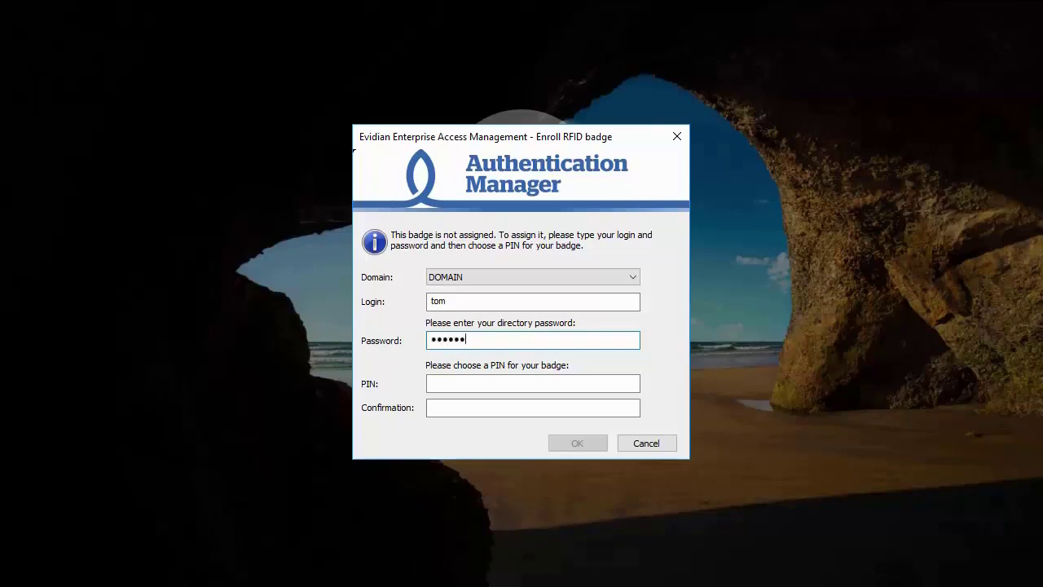
key(Tab)
text(****)
key(Tab)
text(****)
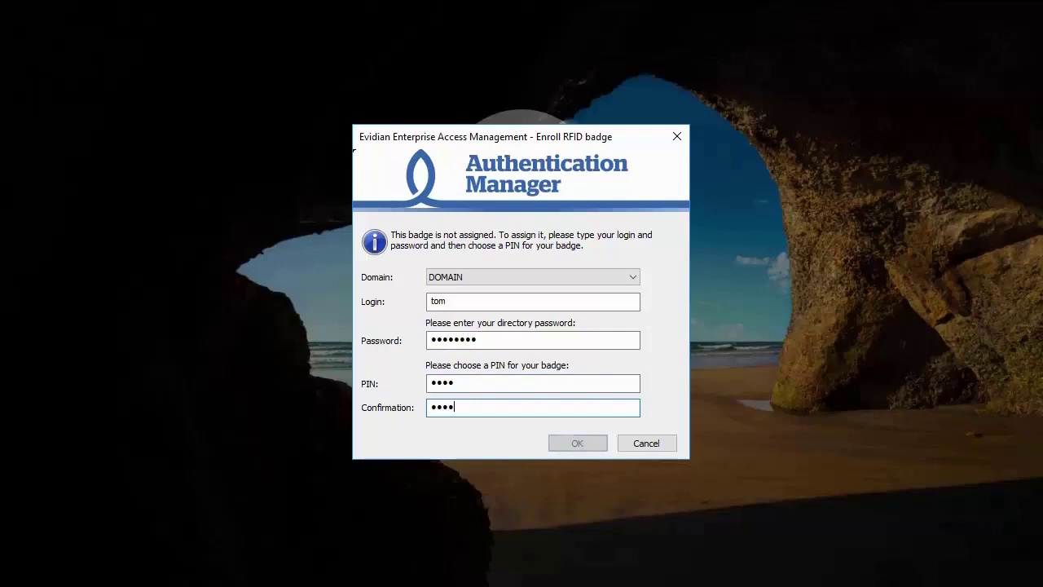
key(Return)
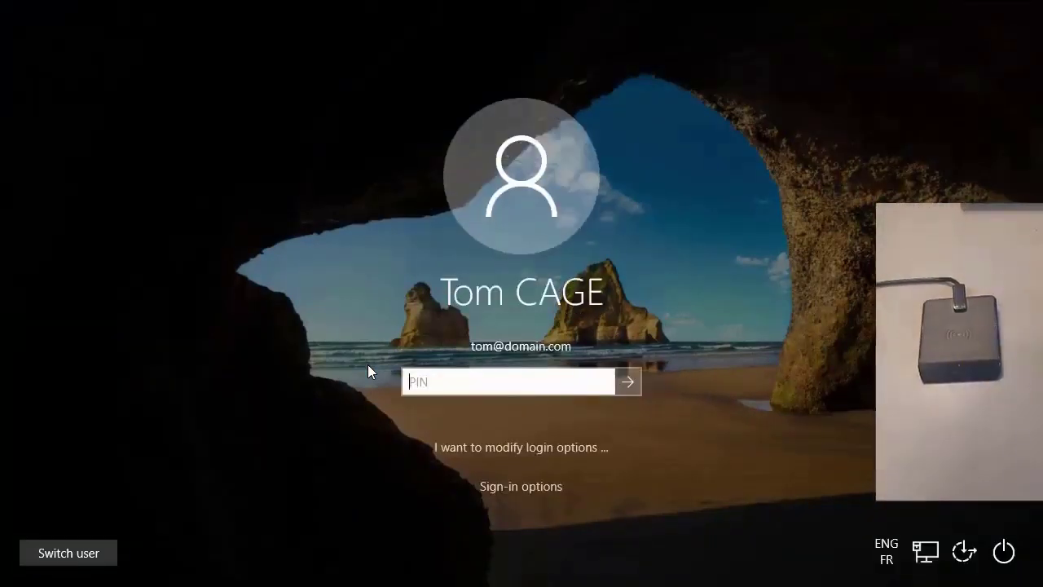
text(123)
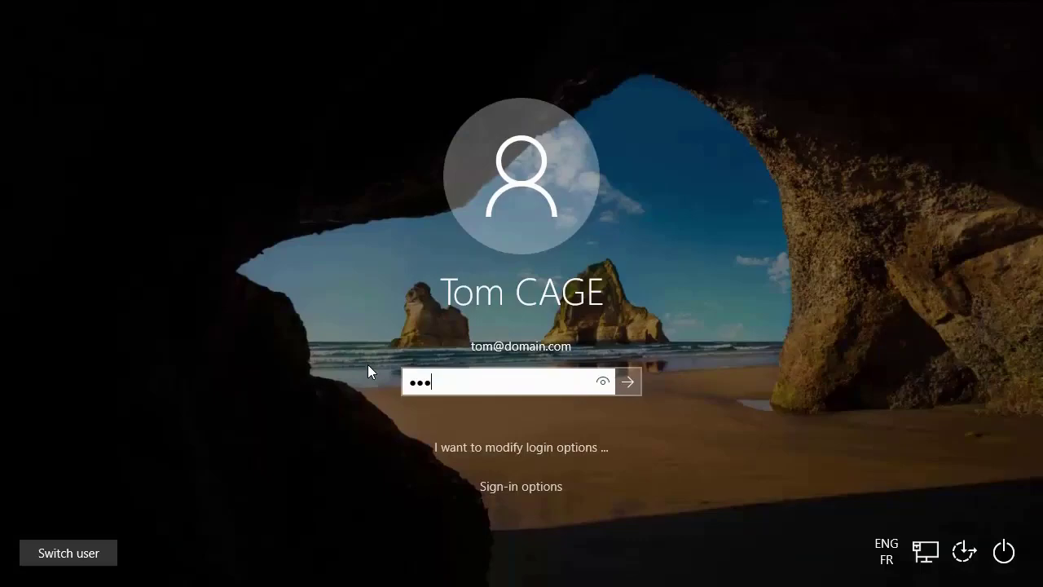
text(4)
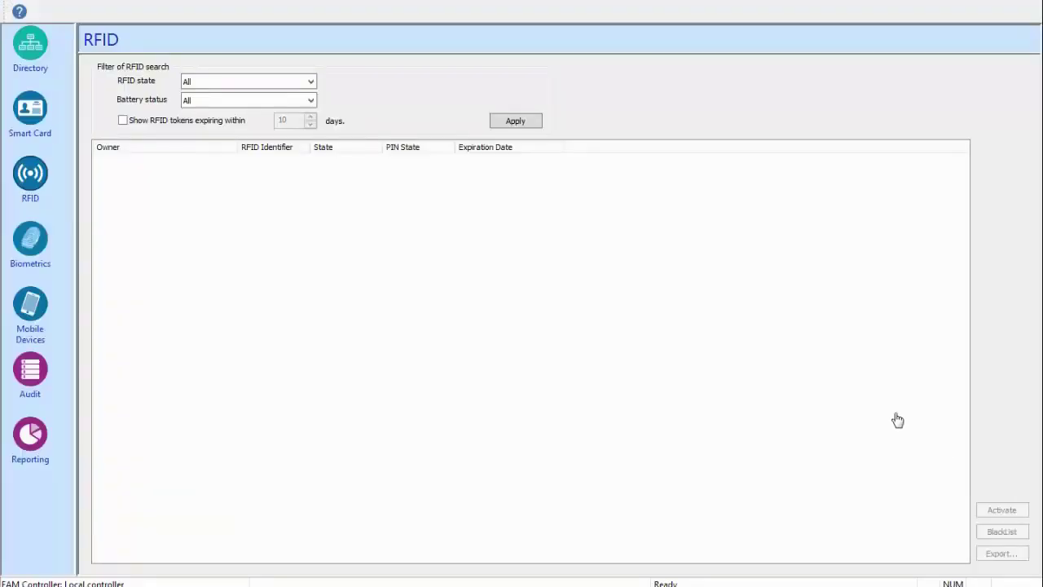
List all RFID badges and check the new one is Active, PIN not blocked, expiring 17/07/2019.
click(506, 121)
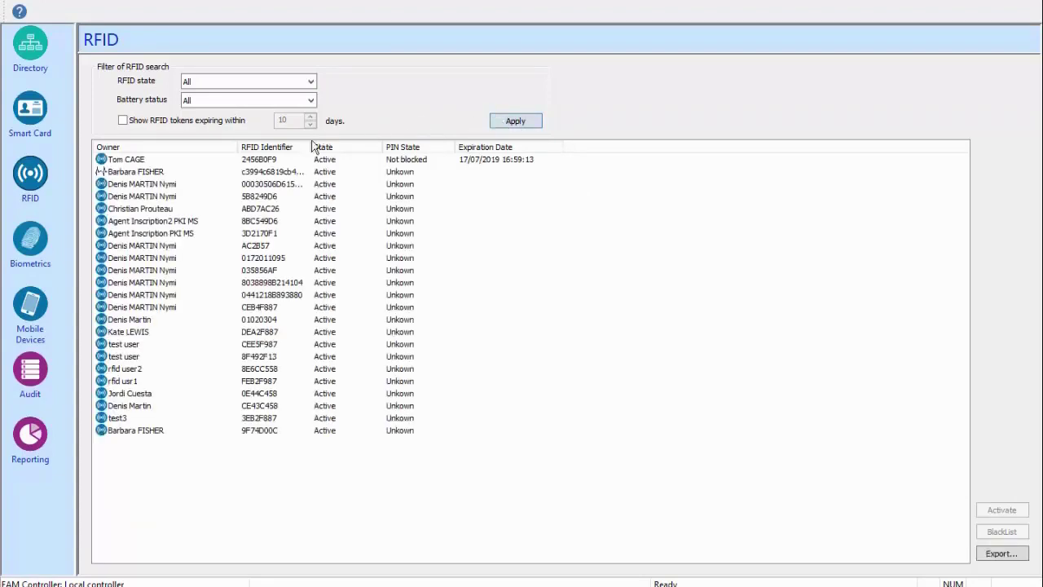
click(188, 162)
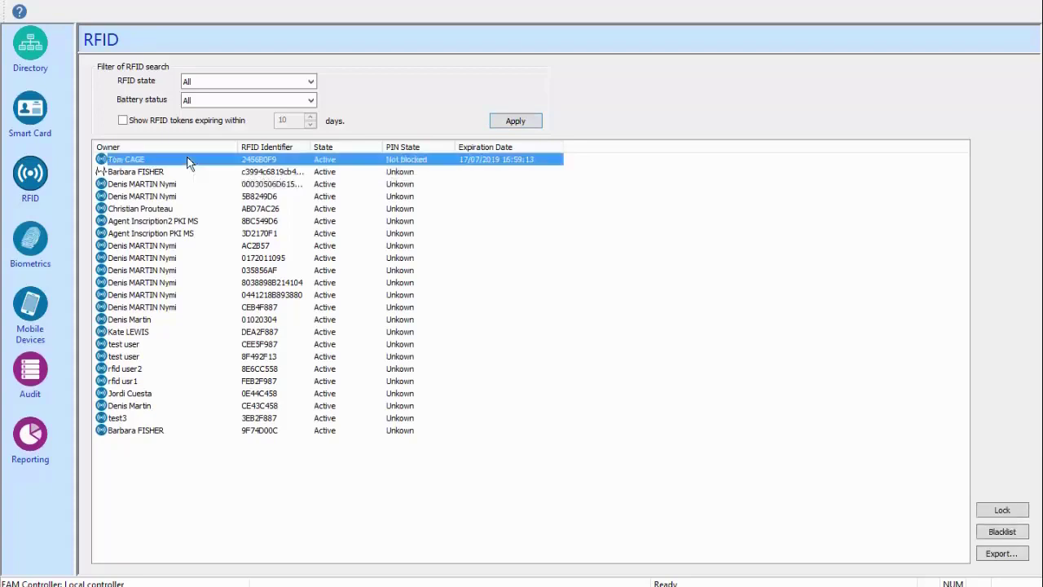